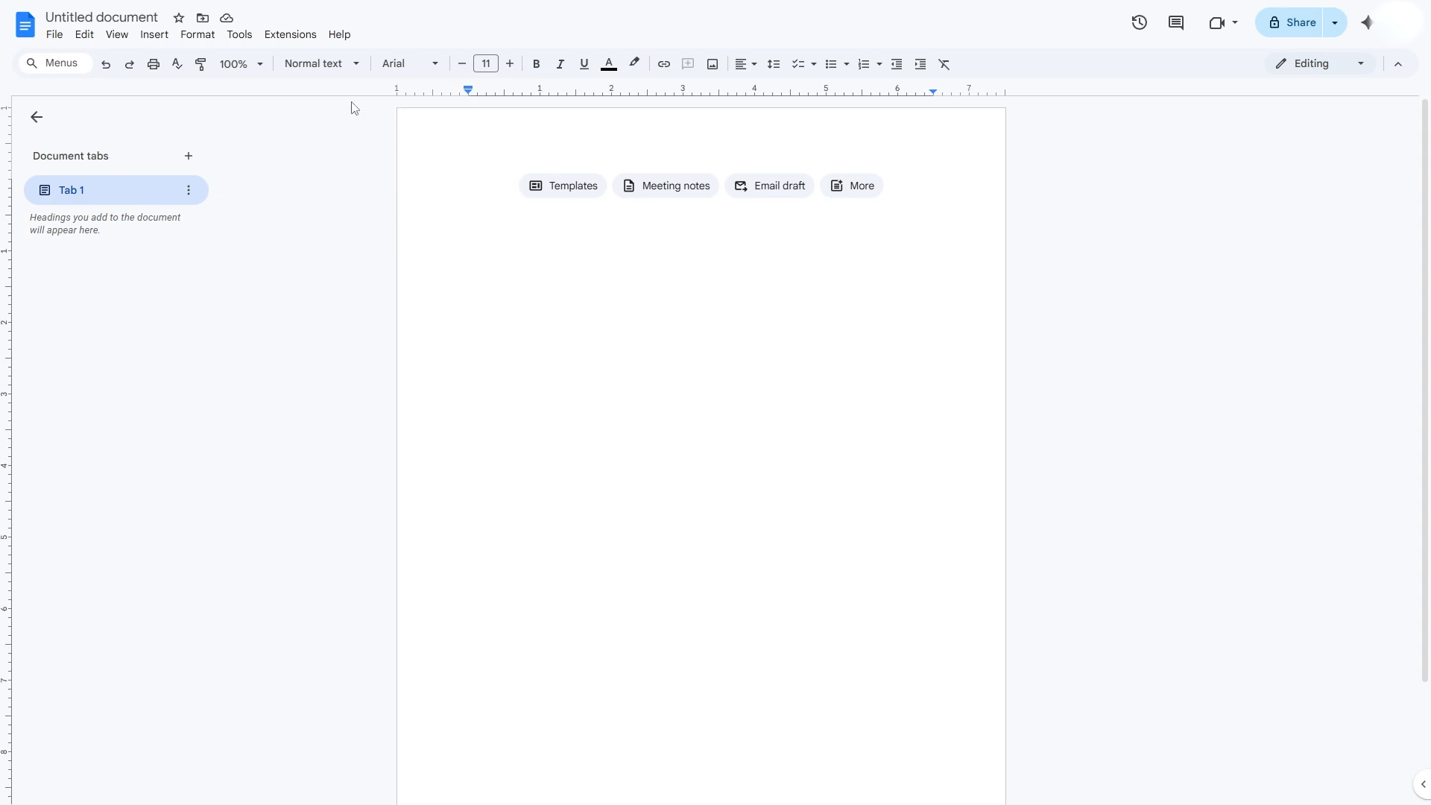
- Insert a table with four columns and three rows in the blank document
click(167, 41)
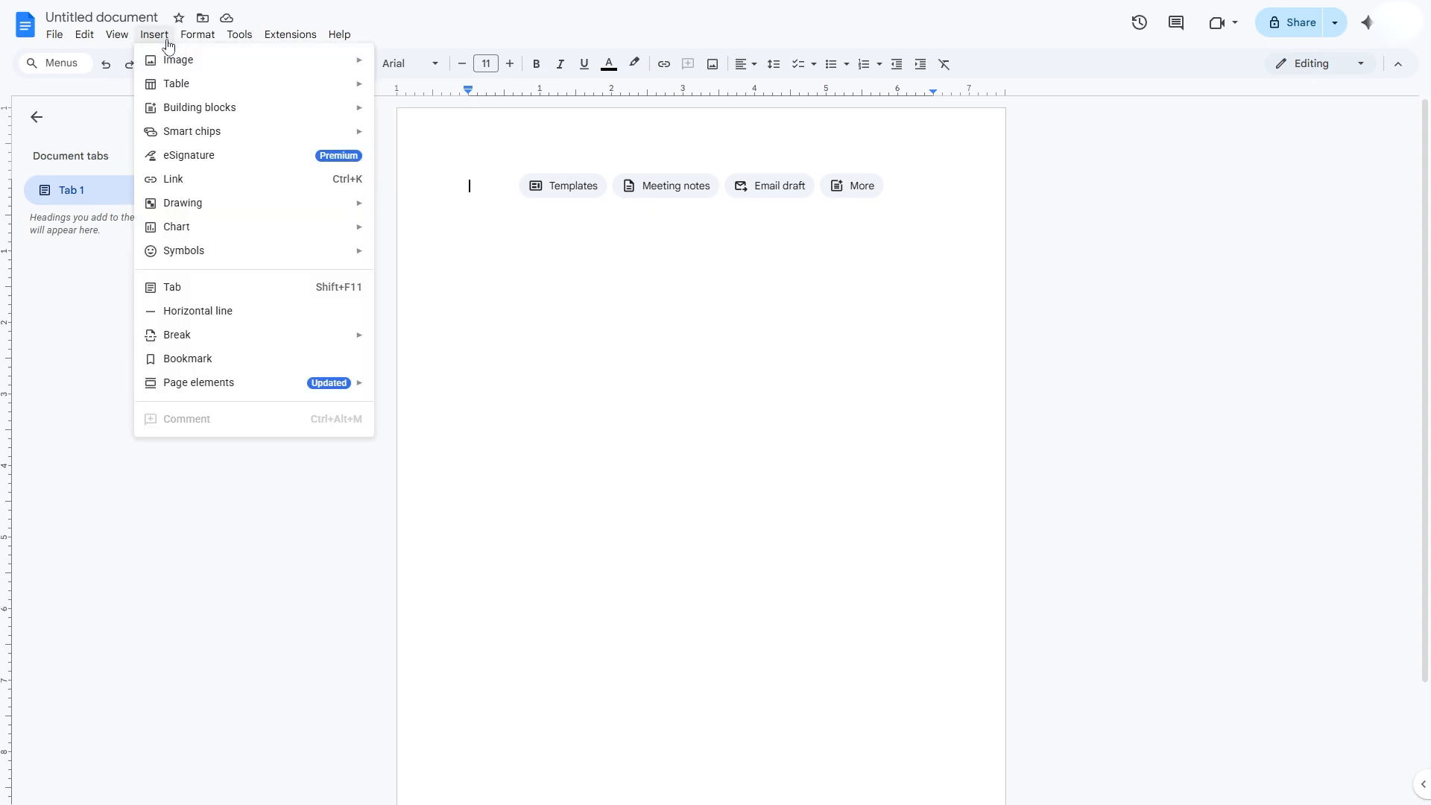
mouse_move(224, 86)
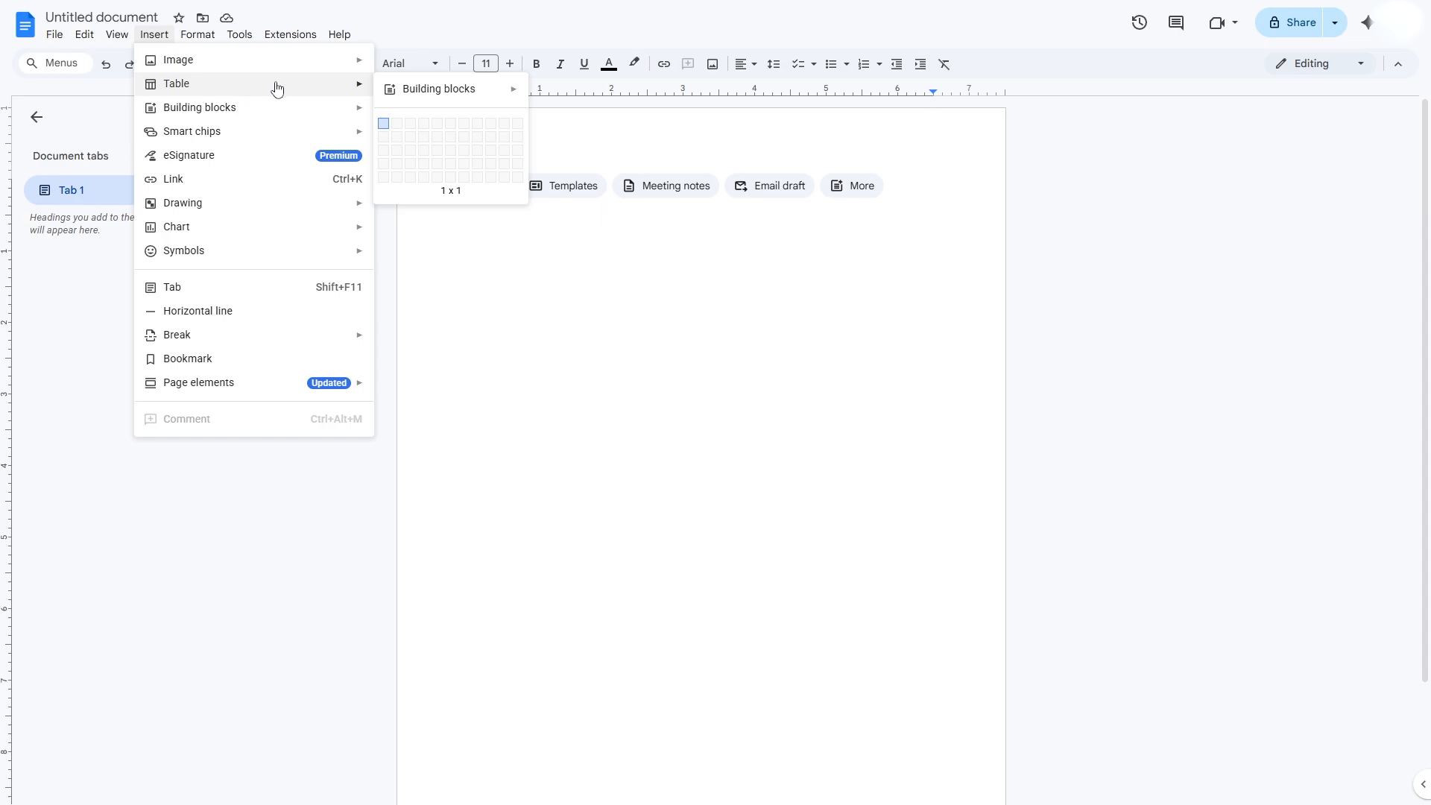
click(426, 154)
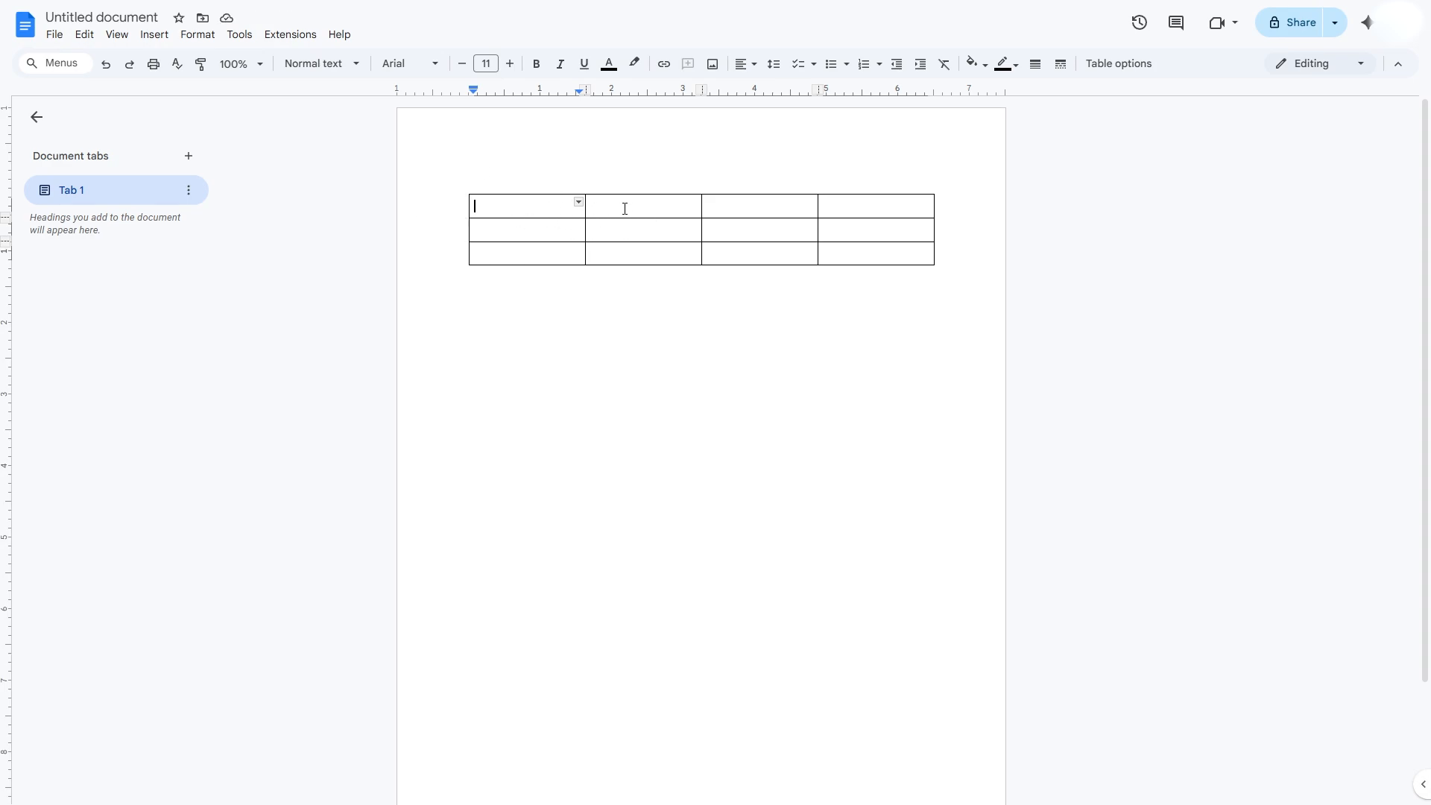
key(Tab)
key(Tab)
key(Tab)
key(Tab)
click(562, 252)
click(557, 207)
click(556, 242)
click(556, 254)
- Merge the first two cells of the table's top row into one cell
drag(572, 211, 618, 208)
click(551, 216)
click(543, 230)
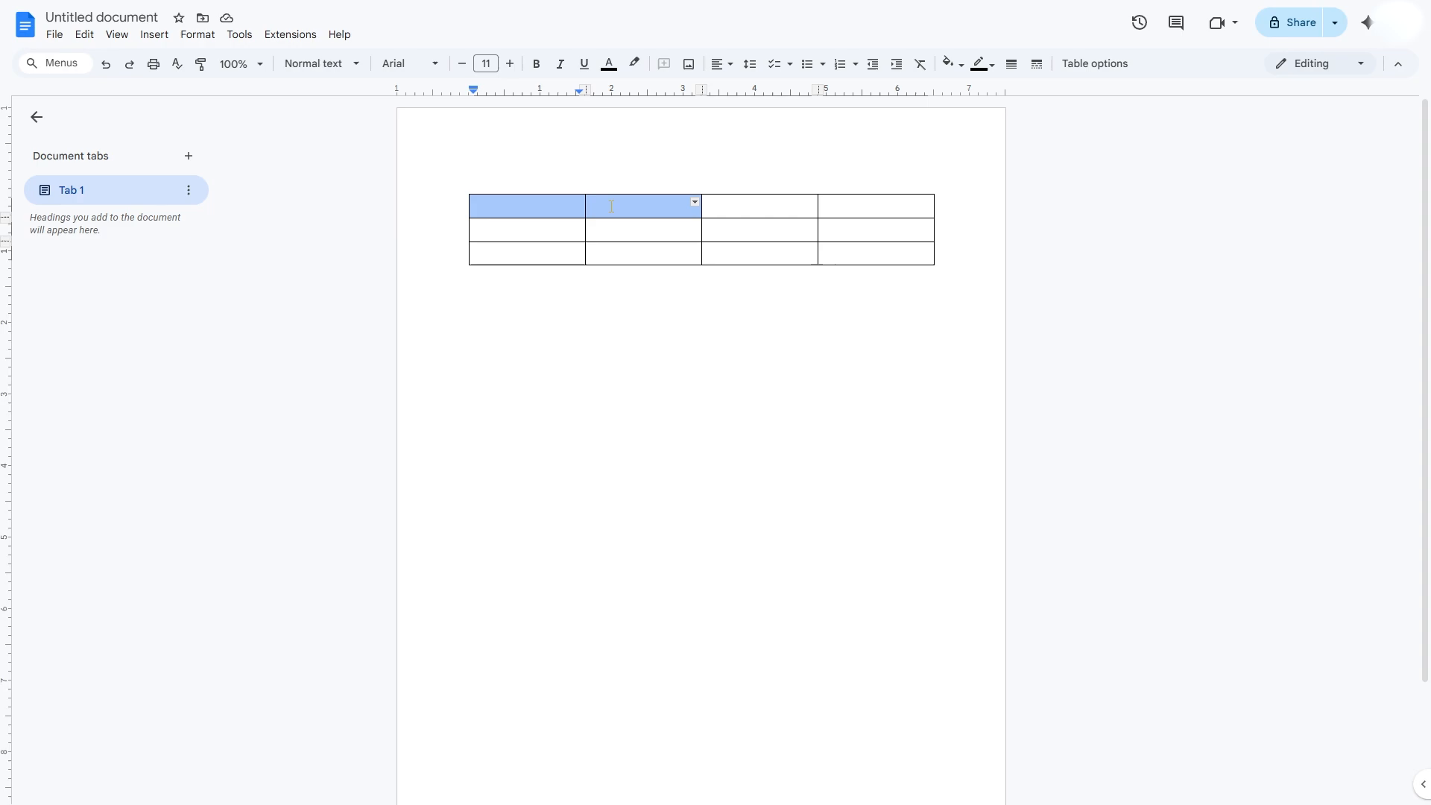
right_click(566, 209)
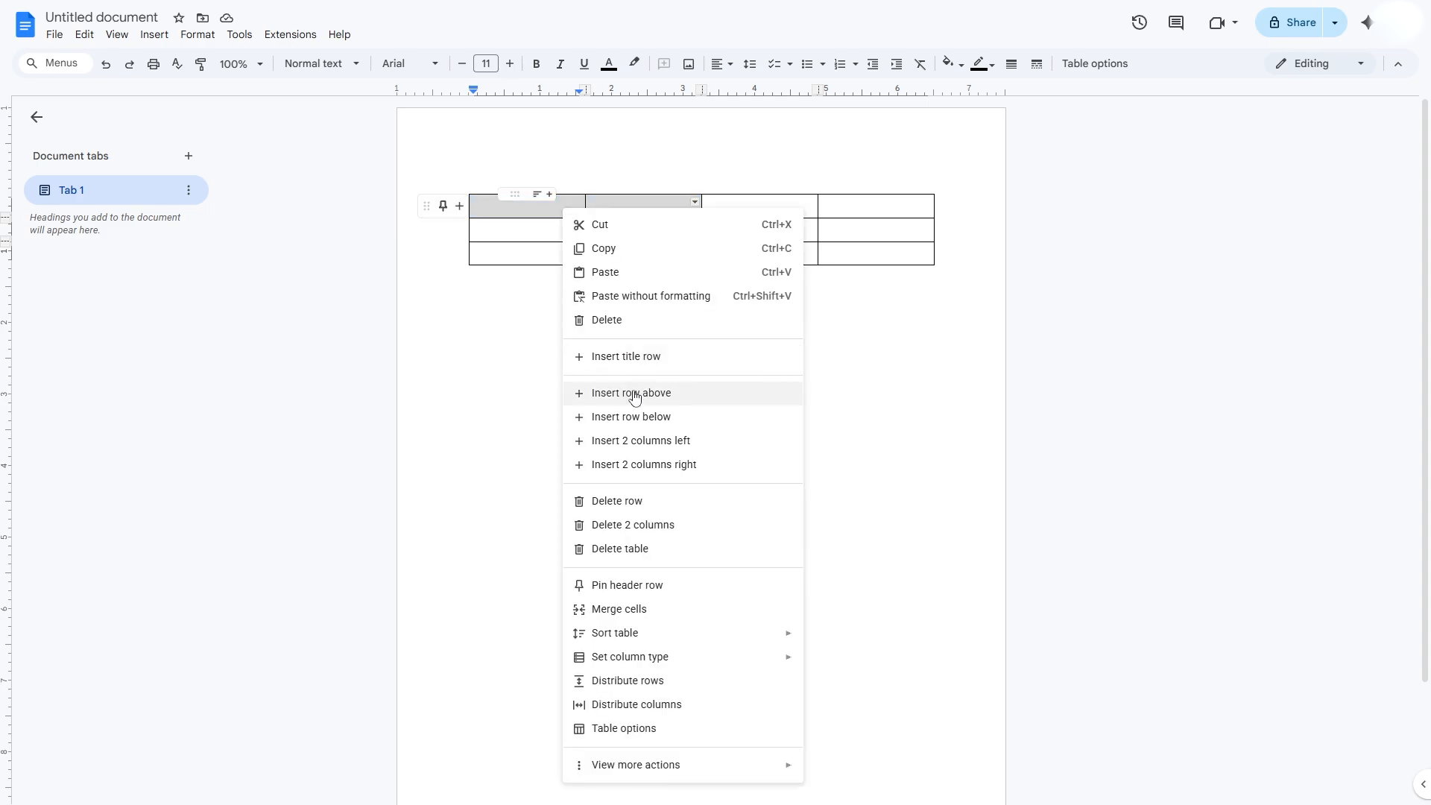
click(622, 610)
click(620, 495)
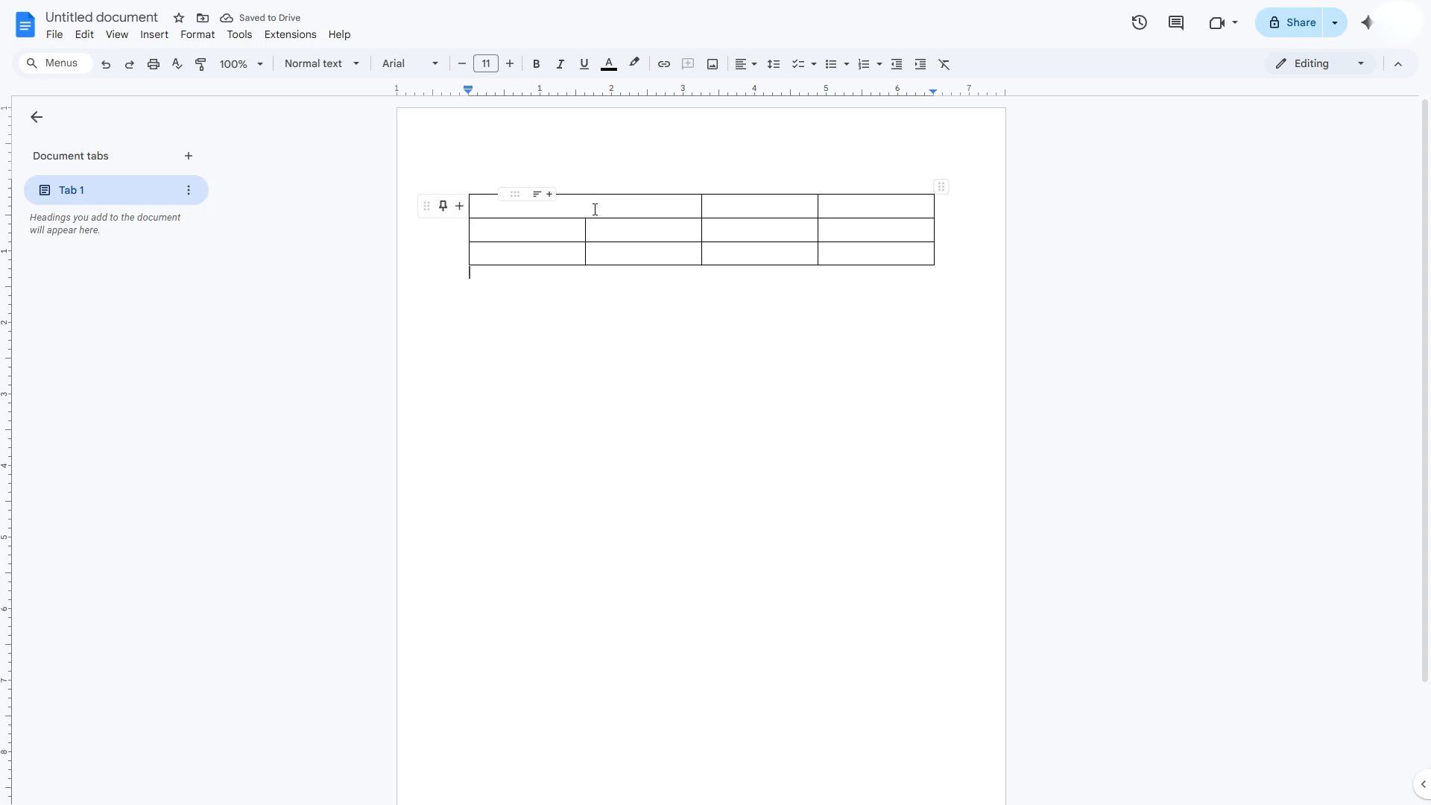
- Undo and redo the merge of the top row's first two cells, leaving the cells separate
drag(586, 223, 527, 231)
key(ctrl+z)
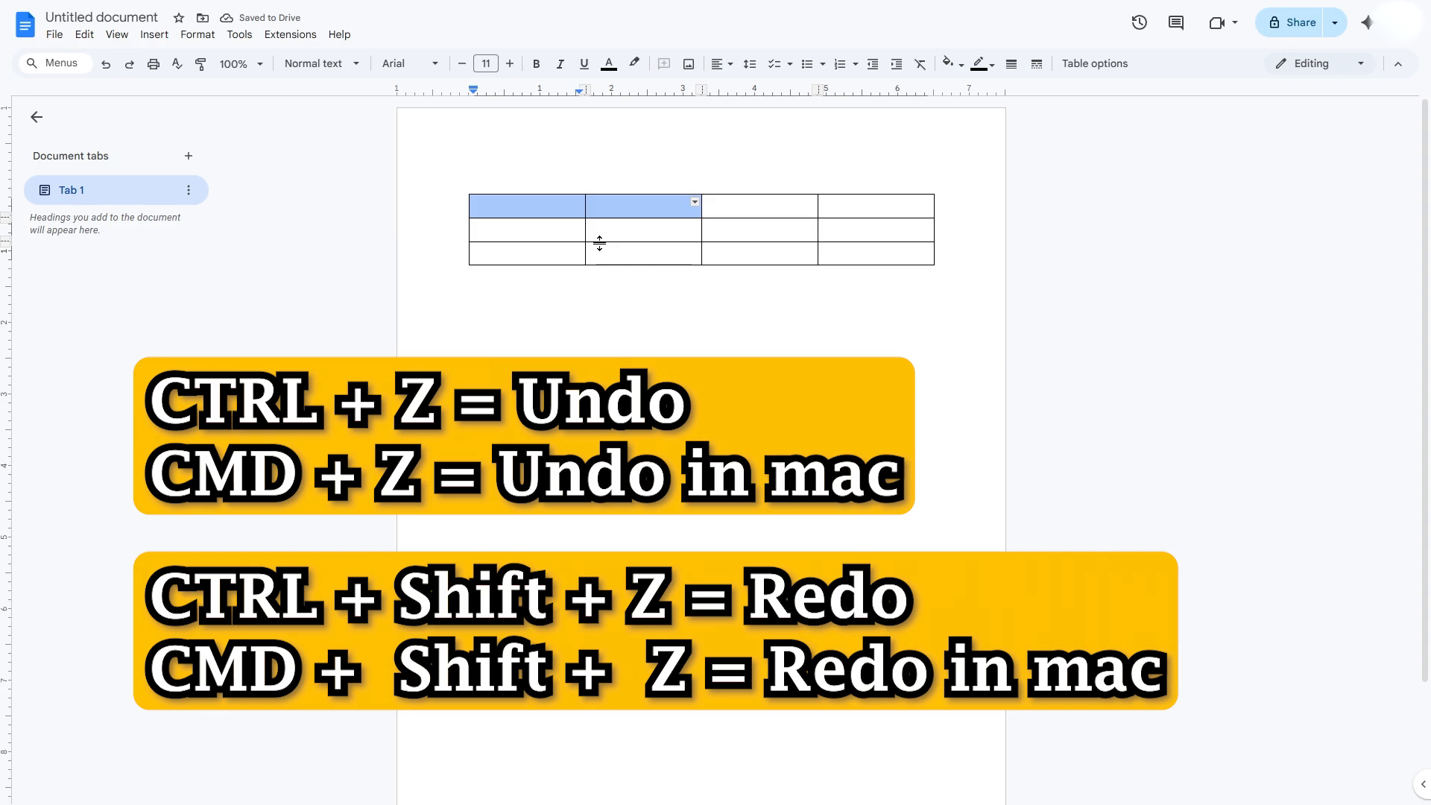
key(ctrl+shift+z)
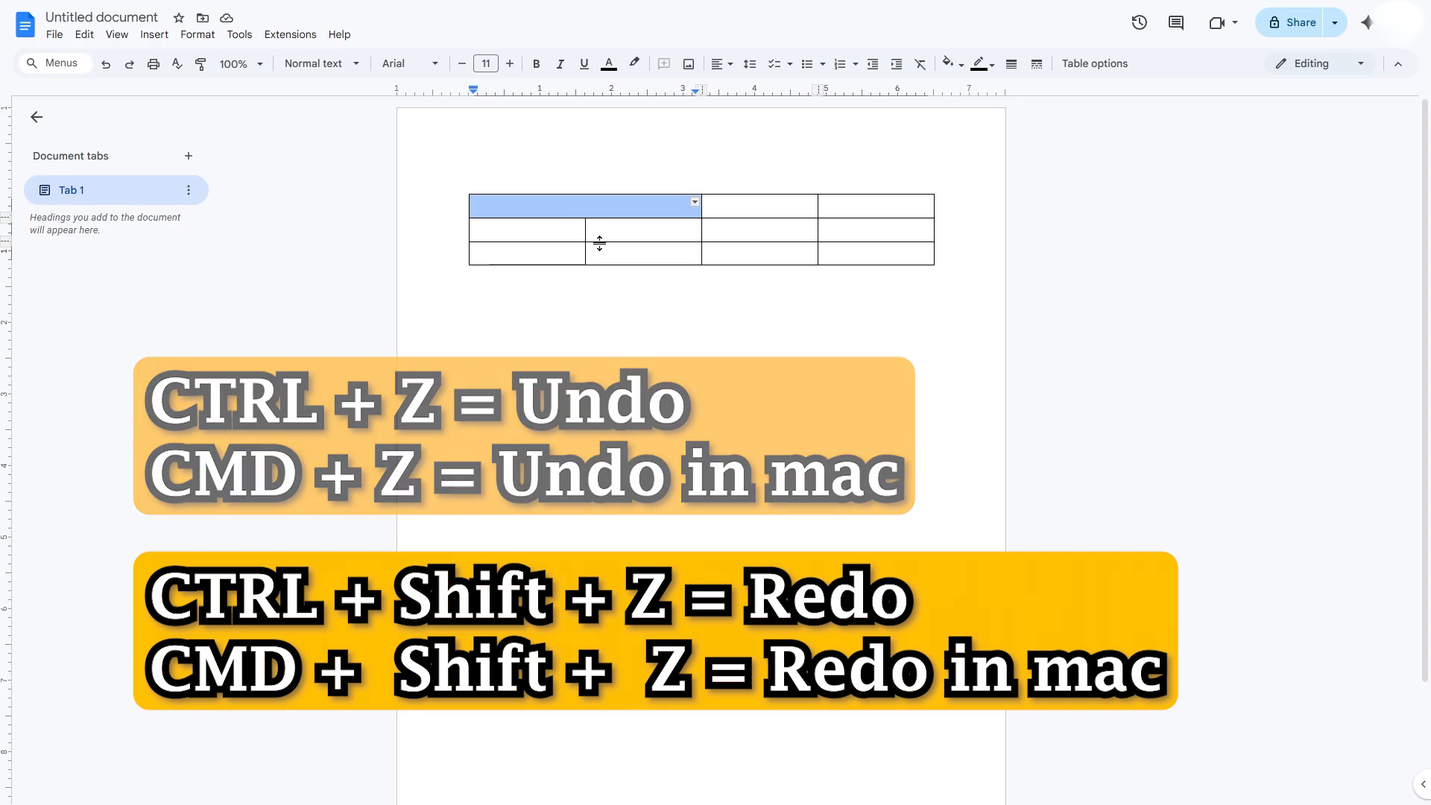
key(ctrl+shift+z)
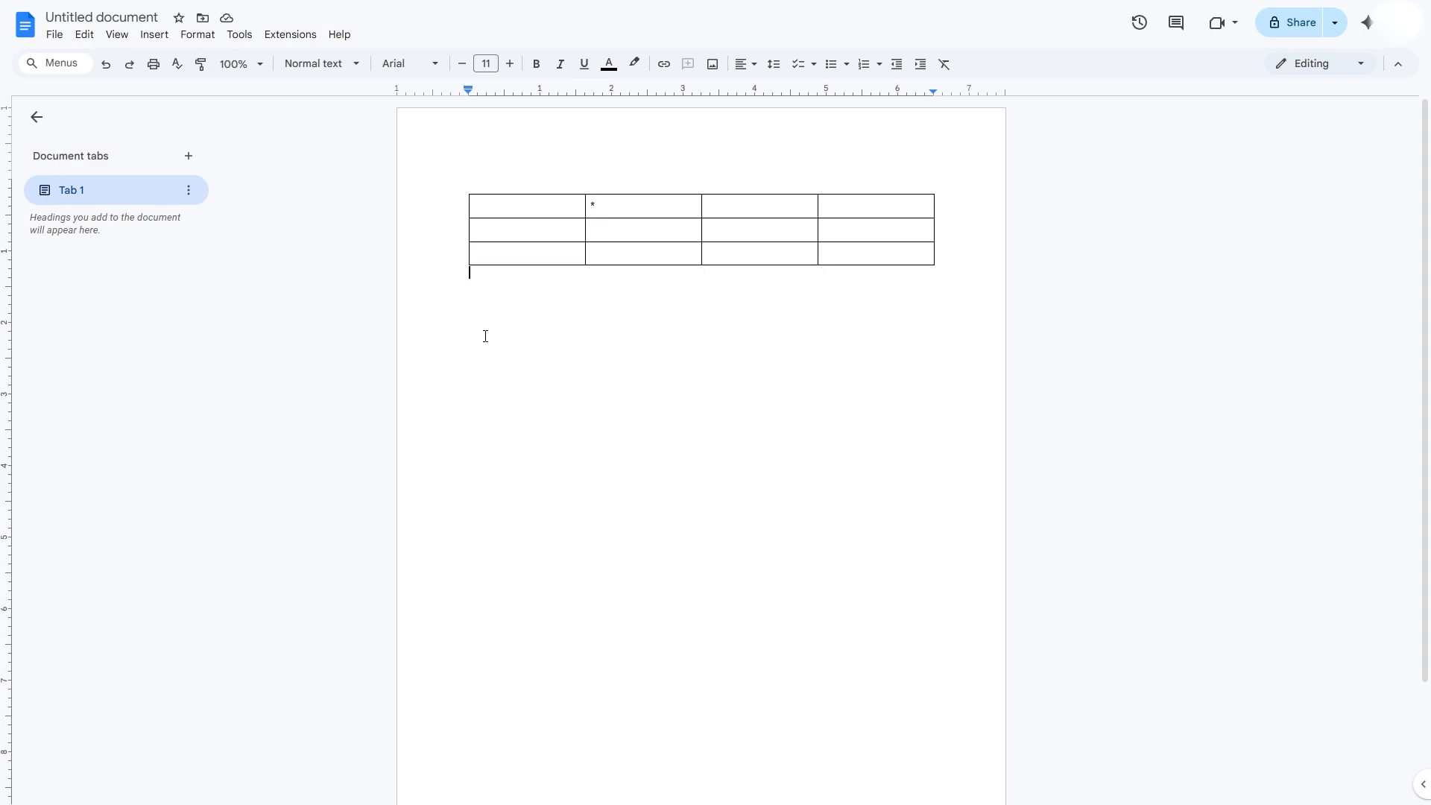
- Insert a row below the table's last row and a column to the left of its first column
right_click(495, 255)
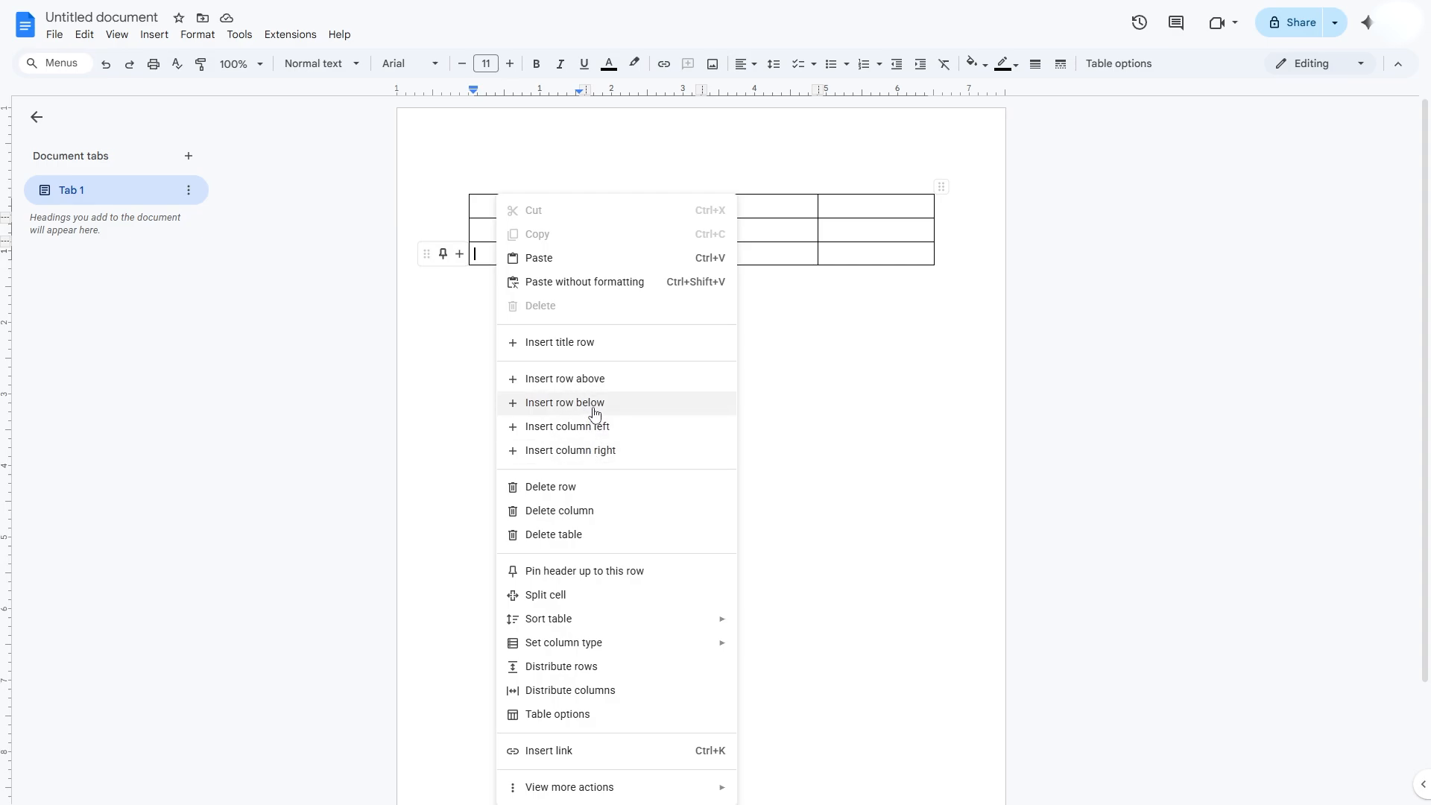
click(594, 412)
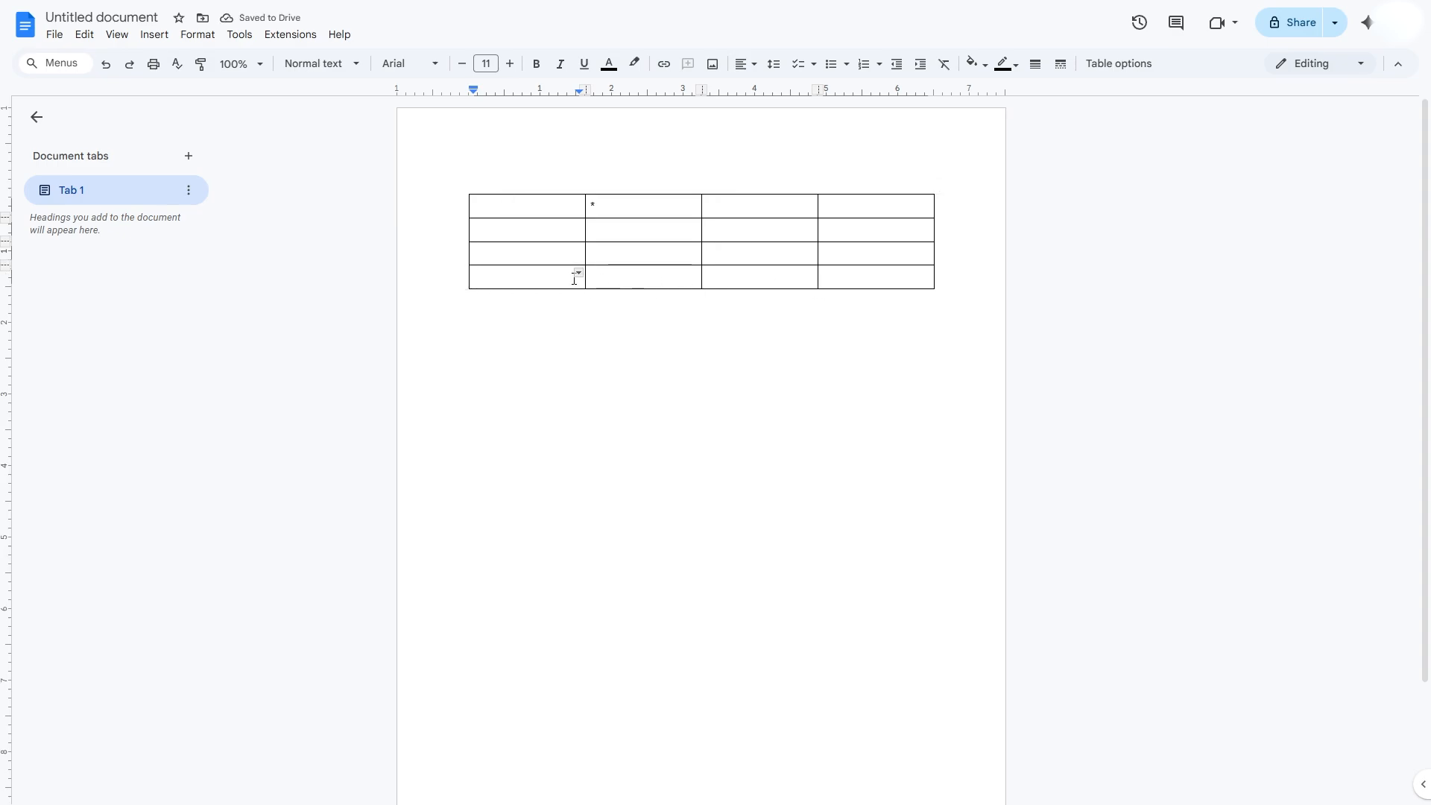
right_click(539, 280)
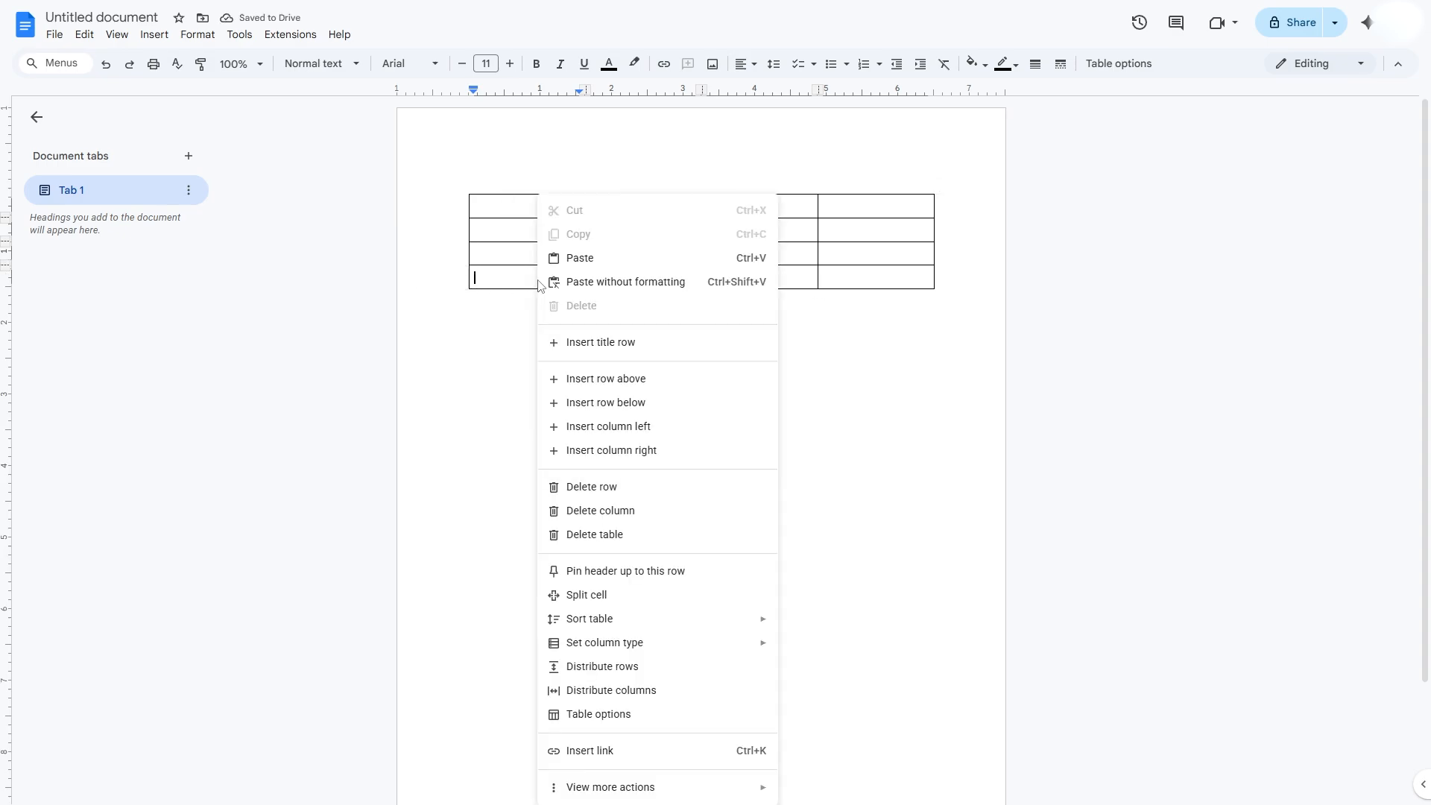
click(619, 428)
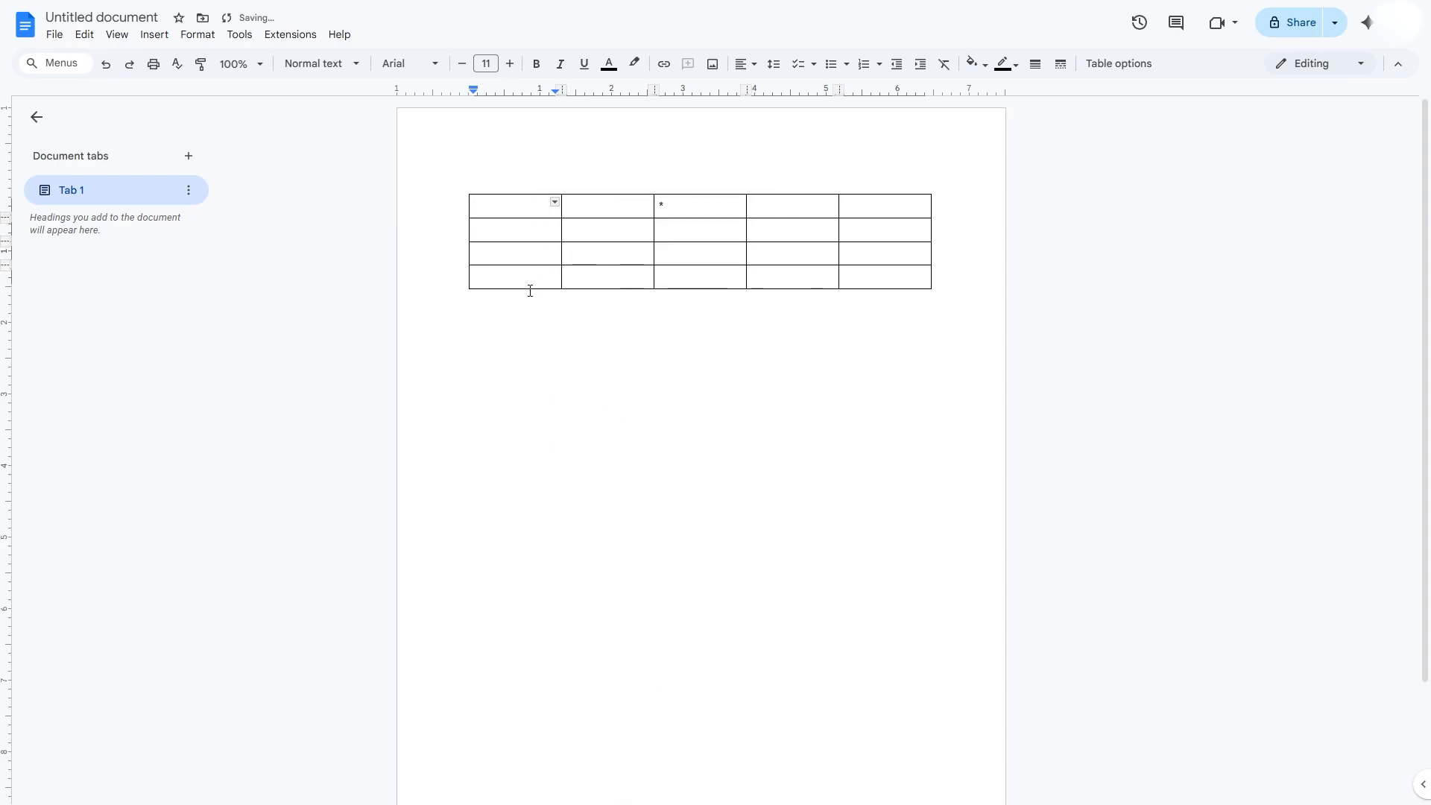
- Enter the headers Number and Video, list 1, 2 and 3 under Number, and clear the mark from the third header cell
click(577, 211)
text(Vid)
click(521, 223)
text(1)
click(522, 253)
text(2)
click(517, 273)
text(3)
click(518, 209)
text(N)
click(675, 208)
key(BackSpace)
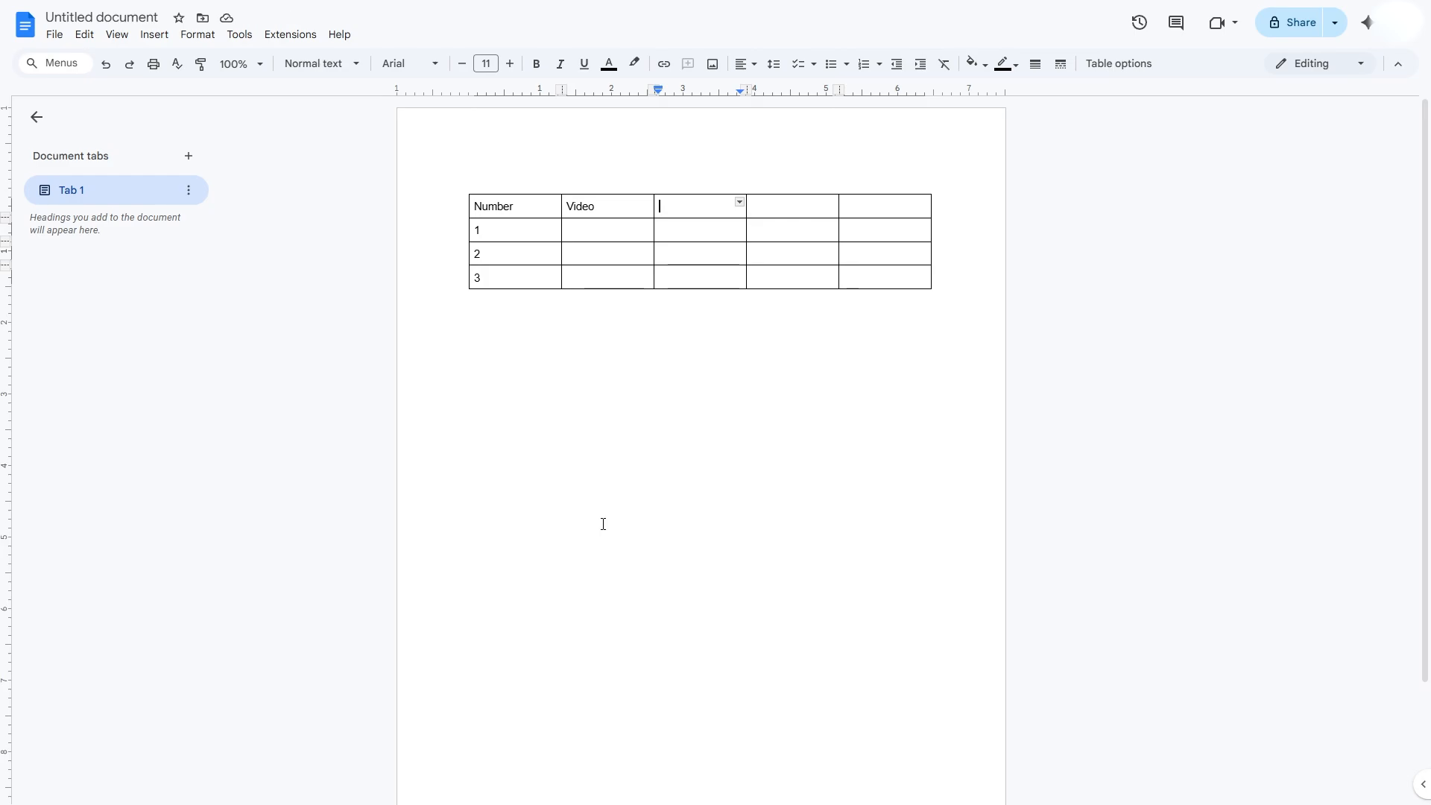
- Set the border color of the third cell in the header row to yellow
click(675, 205)
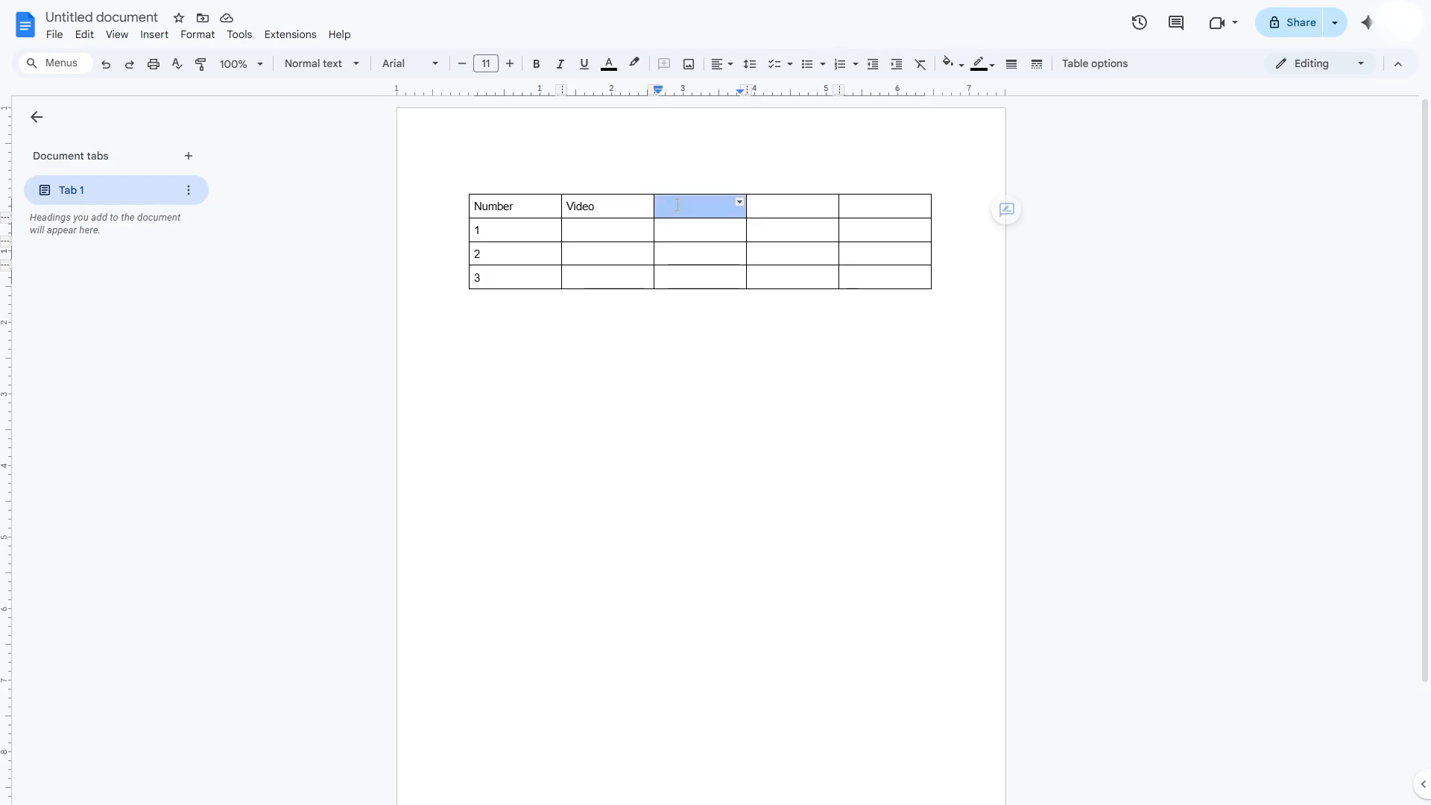
click(678, 265)
click(686, 205)
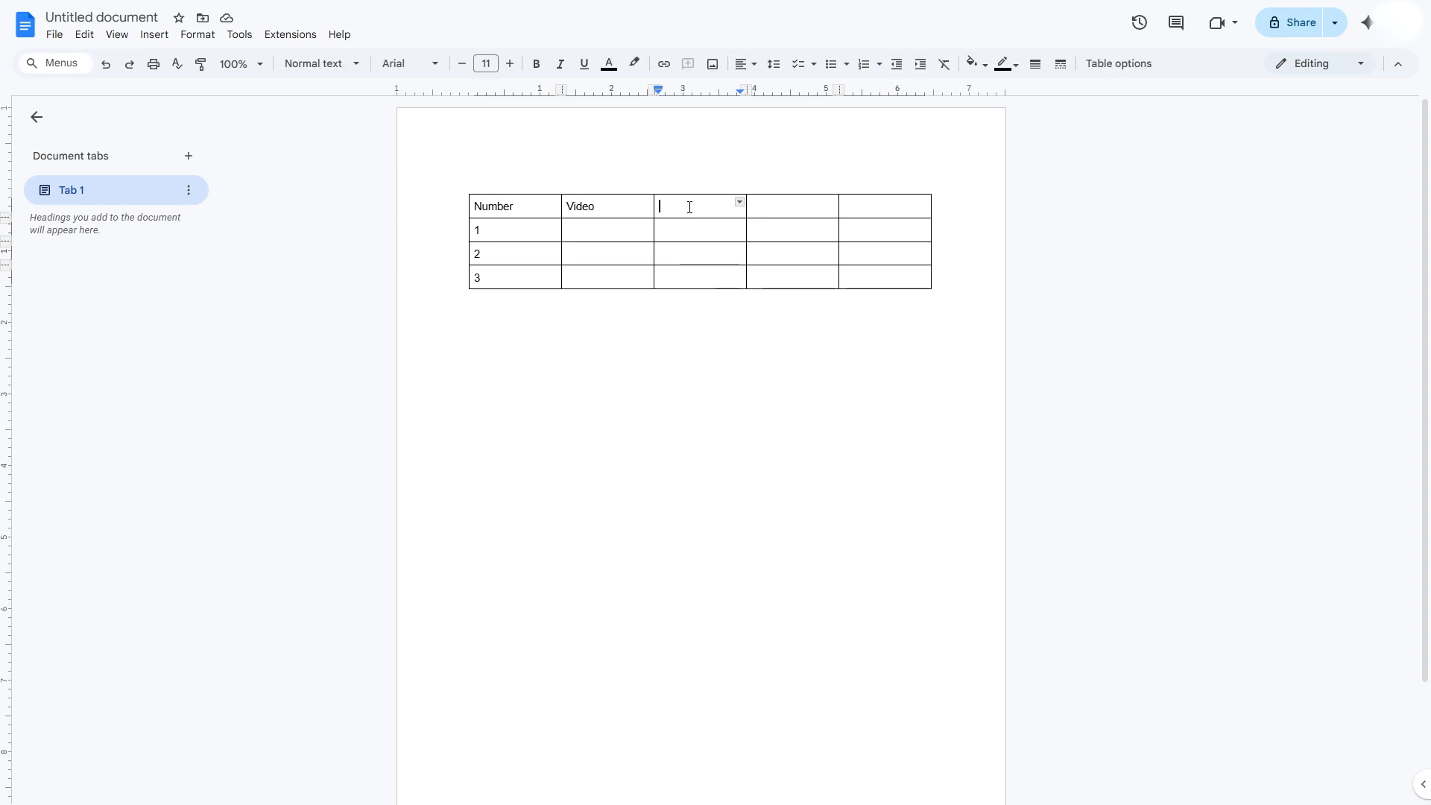
double_click(703, 206)
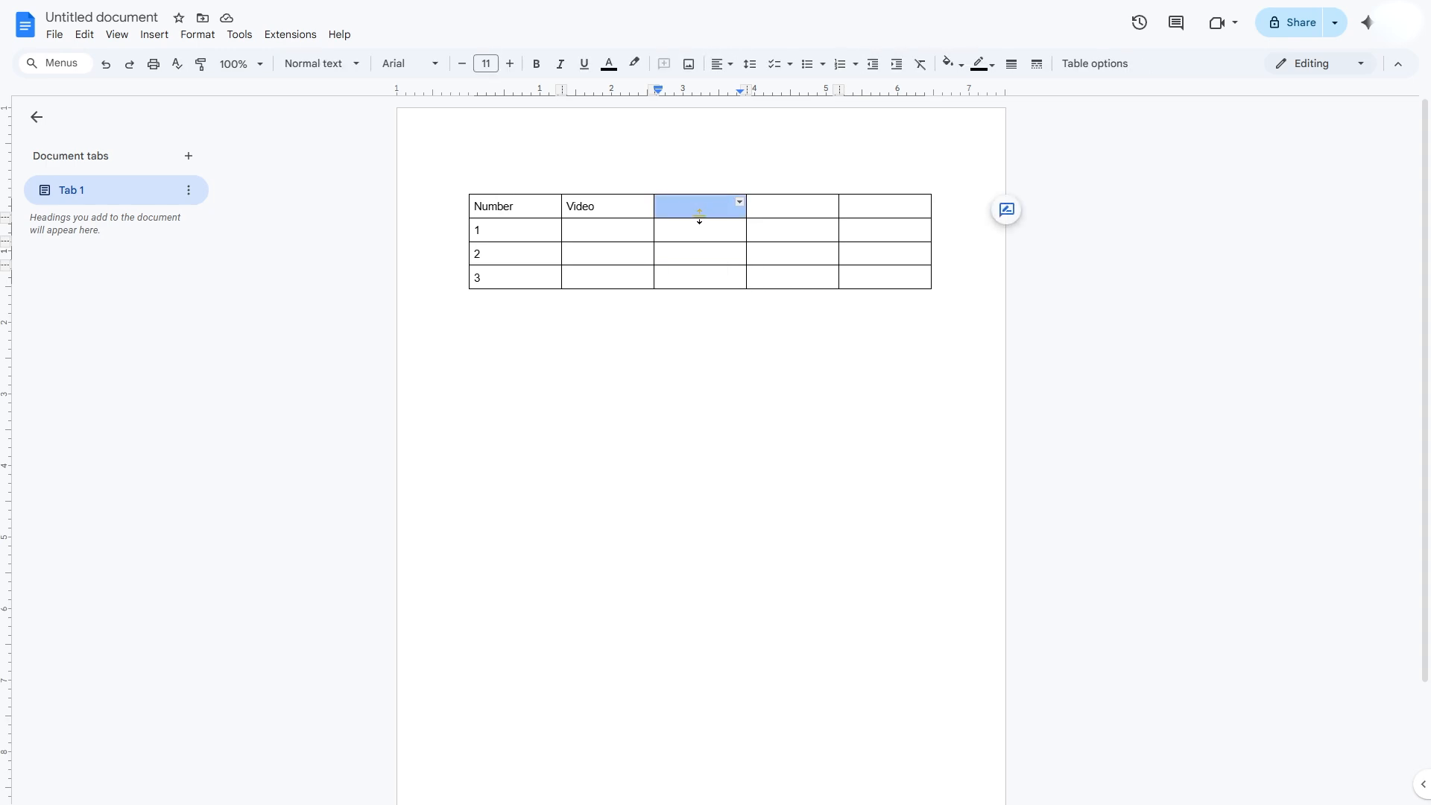
click(994, 65)
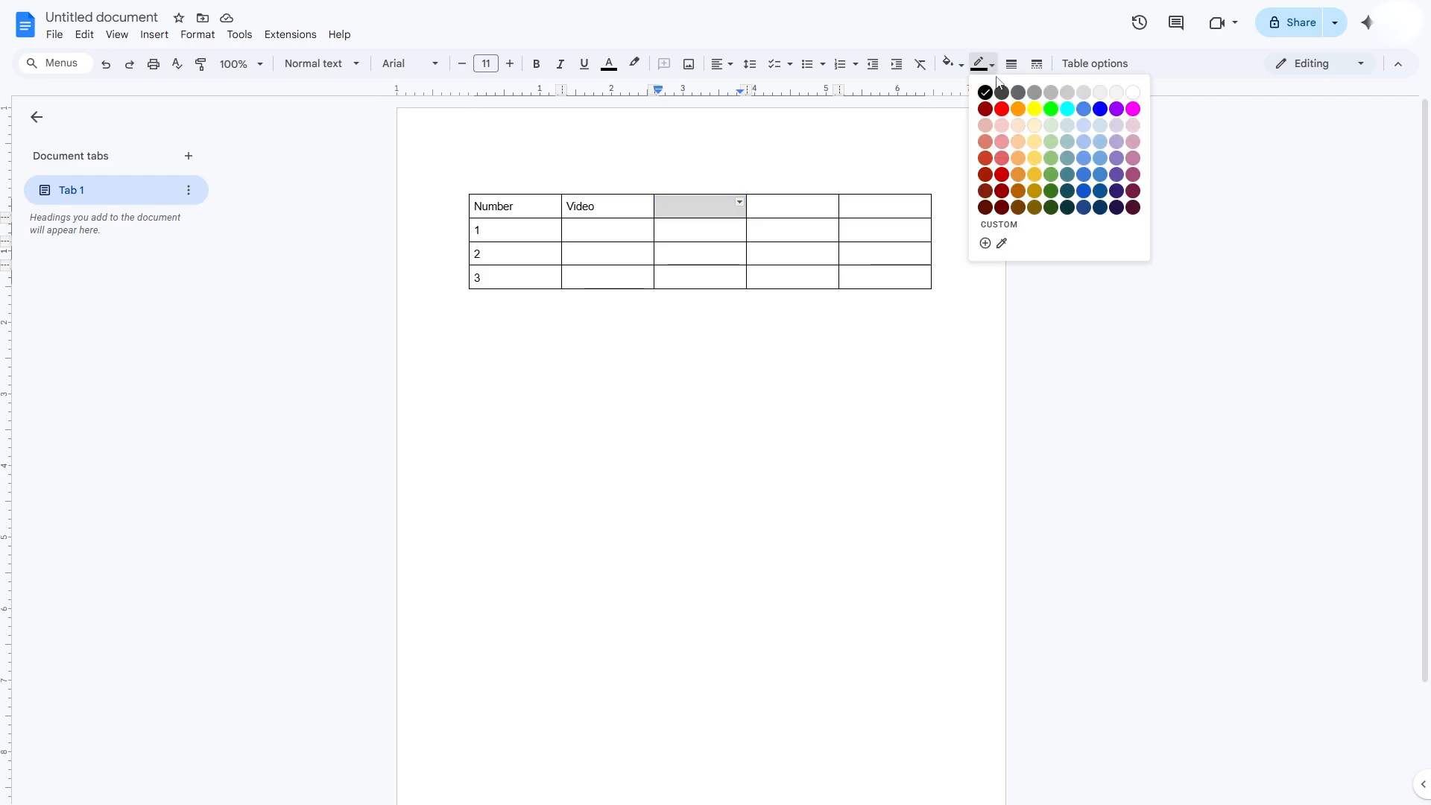
click(1035, 110)
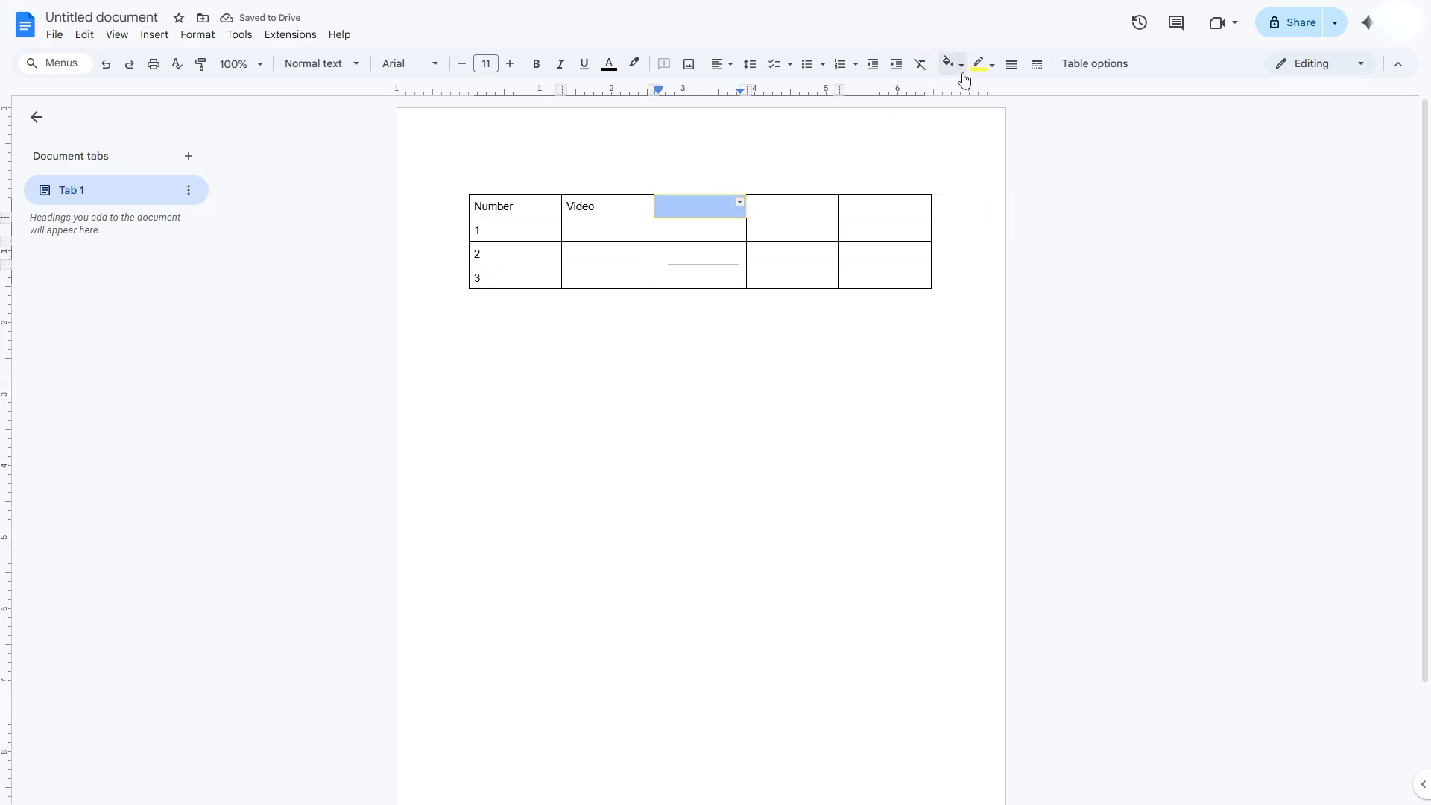
click(724, 226)
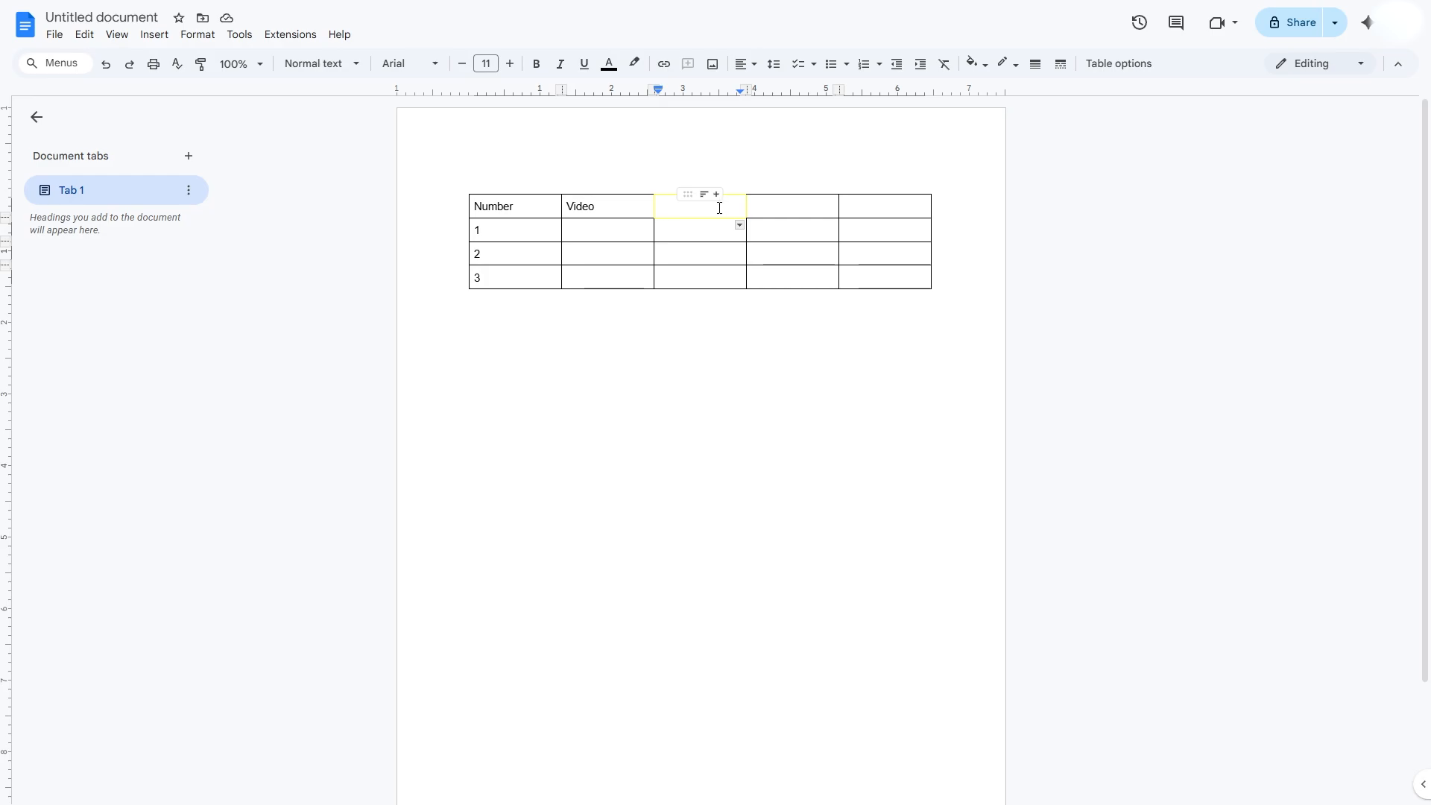
- Set the background color of the yellow-bordered third header cell to green
double_click(720, 208)
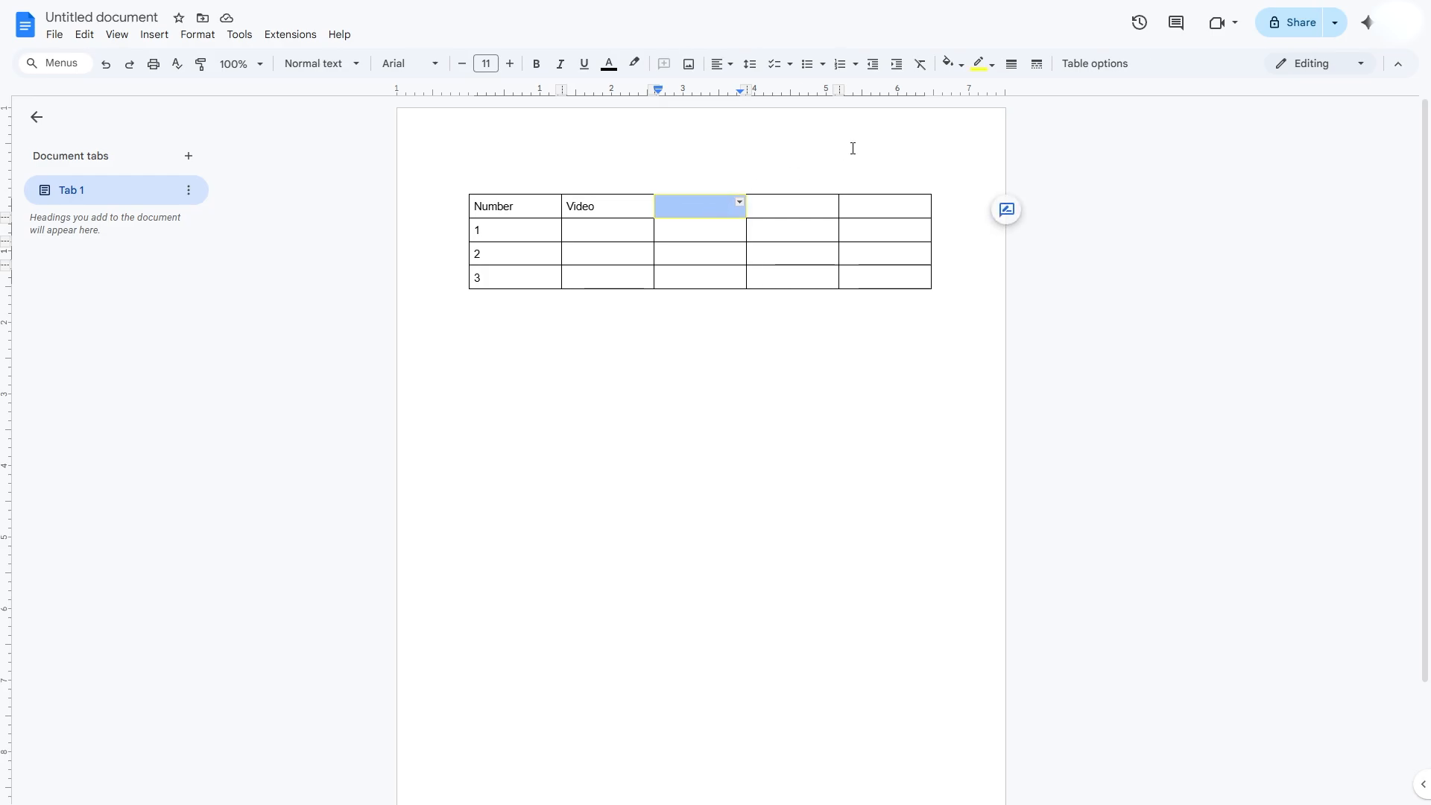
click(961, 65)
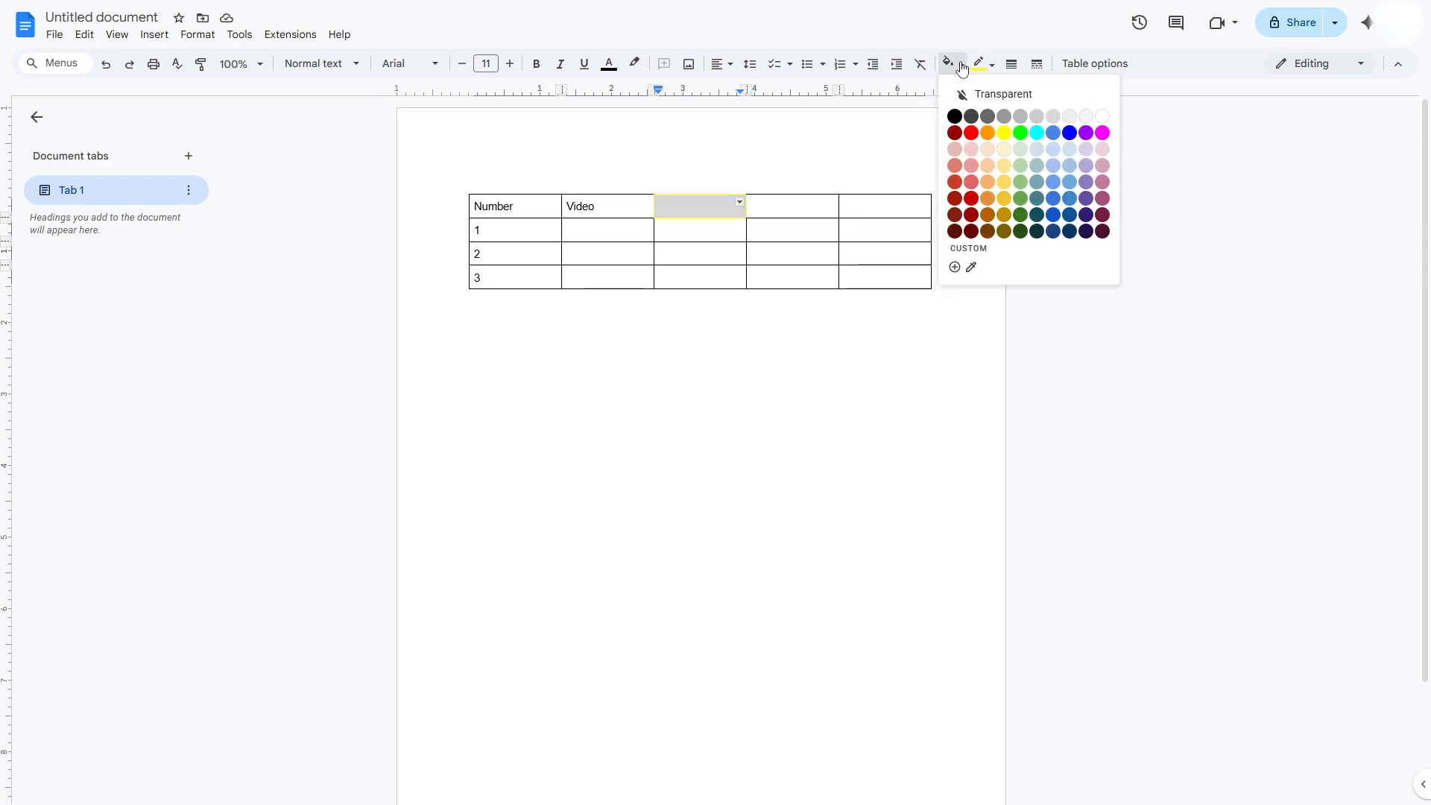
click(1020, 132)
click(775, 249)
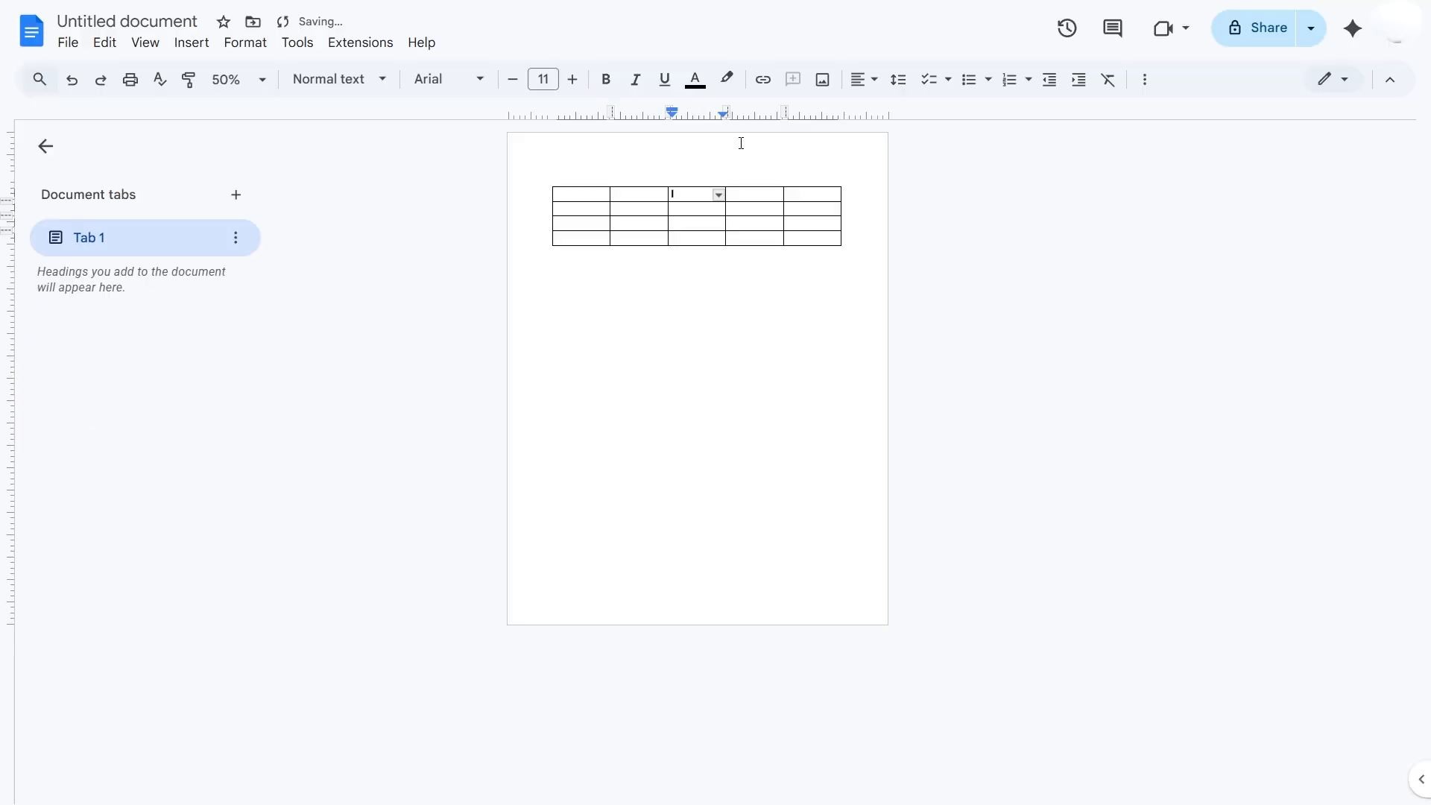
- Stretch the last row of the blank five-column table downward until it nearly reaches the foot of the page
click(719, 195)
click(687, 229)
click(662, 211)
click(661, 210)
drag(663, 245, 675, 579)
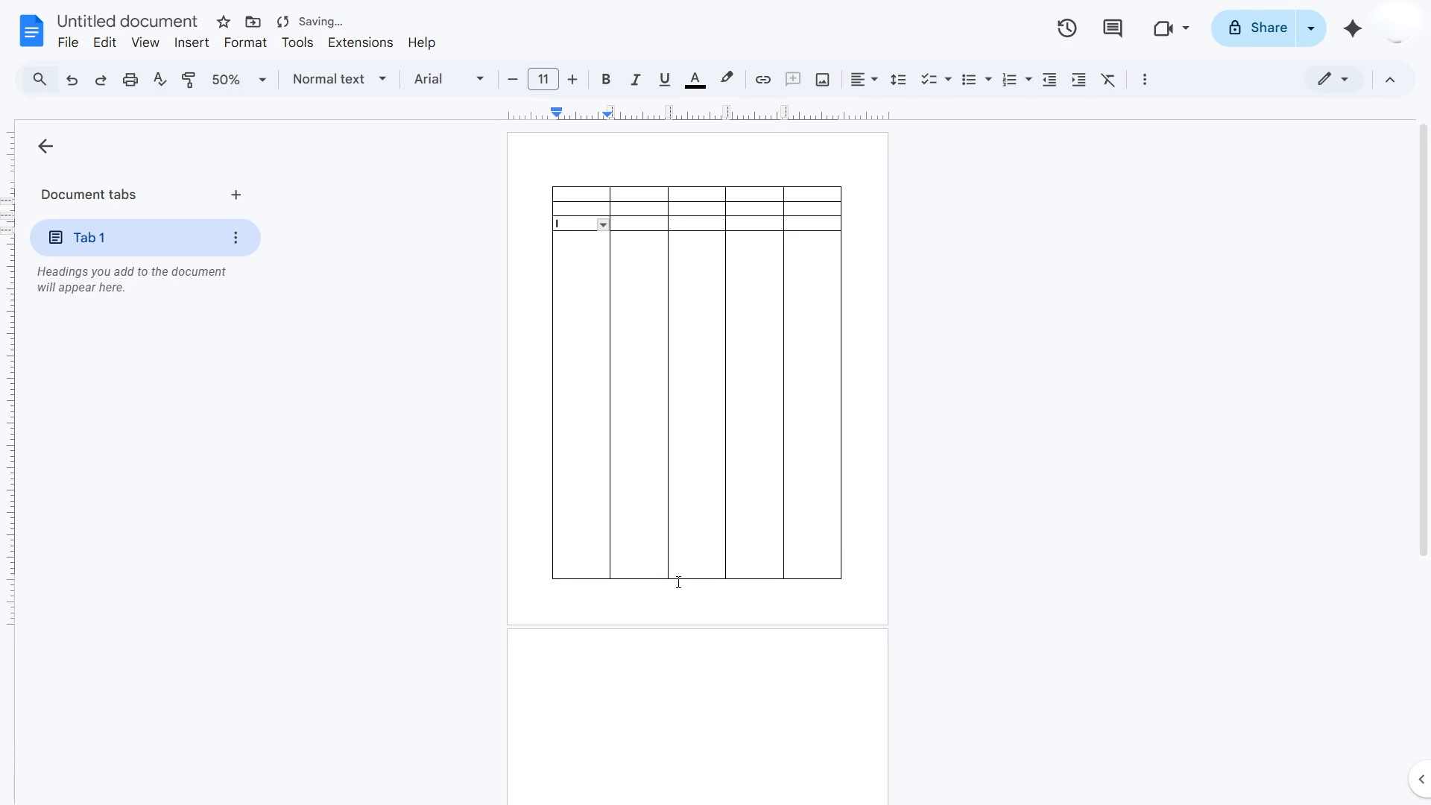